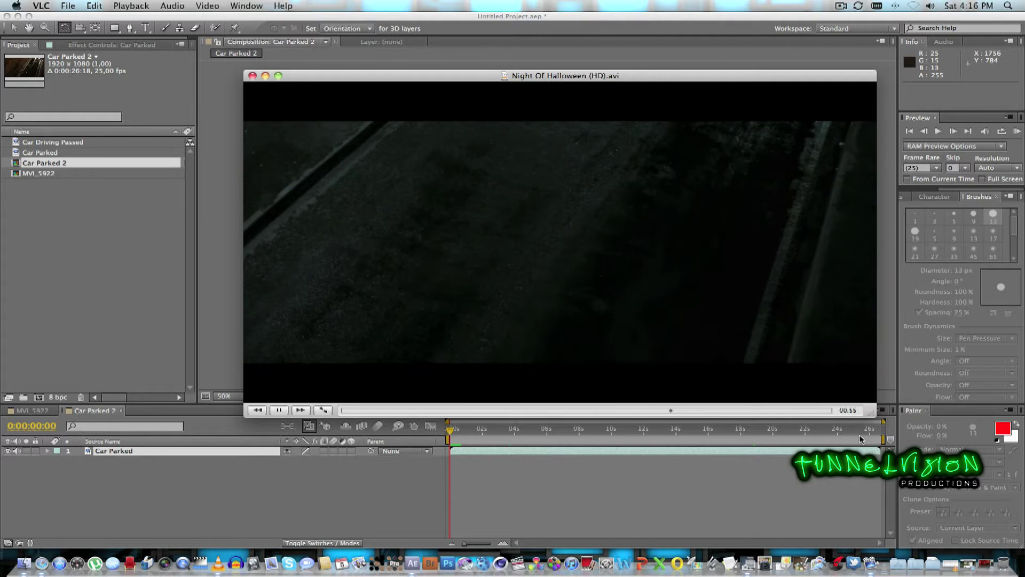
# - Pause the Night Of Halloween (HD).avi night-road clip in VLC
pyautogui.click(278, 410)
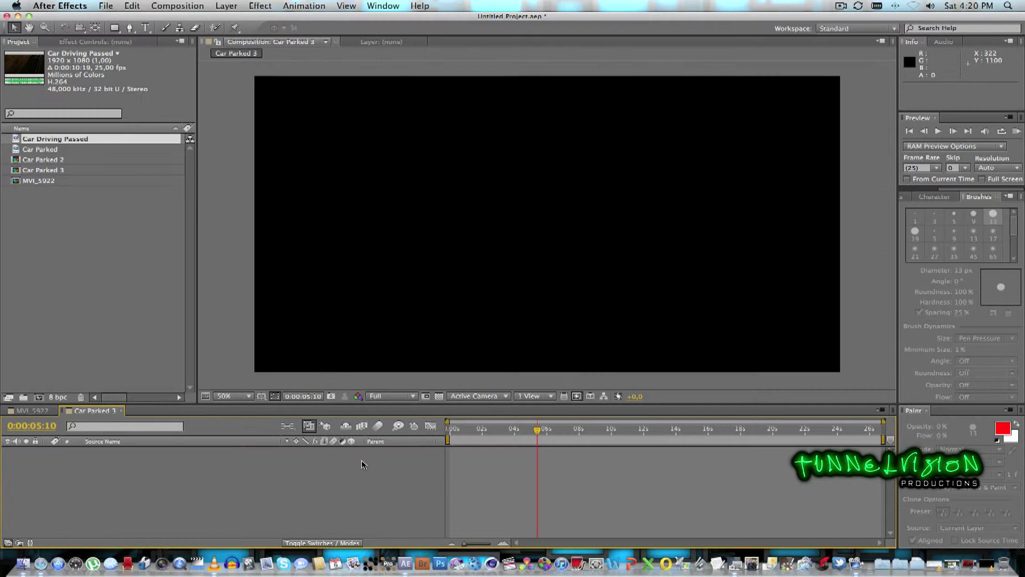
# - Drop the Car Parked footage into the Car Parked 3 timeline and scrub to about 0:00:16
pyautogui.moveTo(40, 152); pyautogui.dragTo(138, 479)
pyautogui.moveTo(653, 431); pyautogui.dragTo(666, 432)
pyautogui.moveTo(483, 432); pyautogui.dragTo(702, 431)
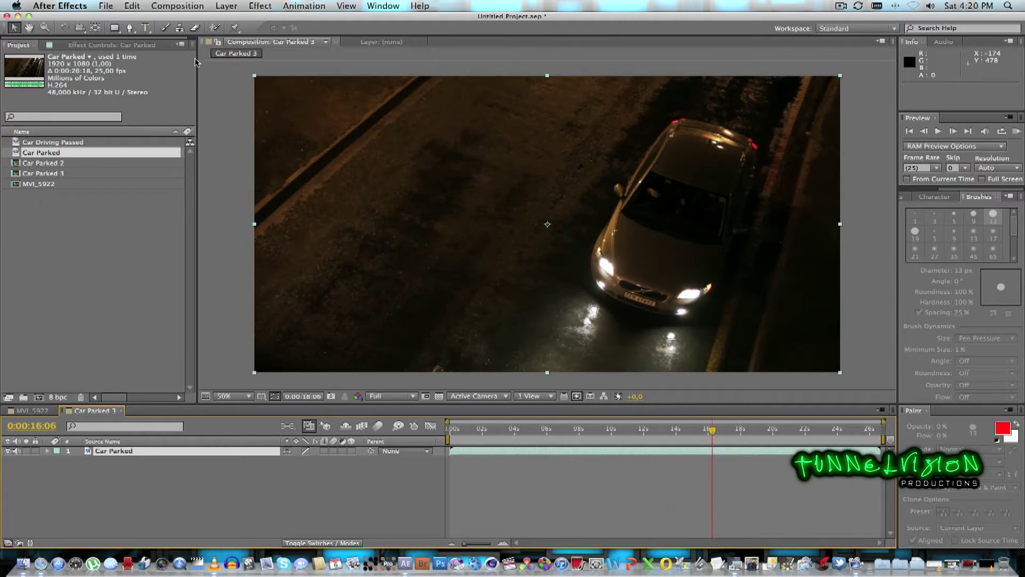
# - Freeze Car Parked on the current frame with Time > Freeze Frame, then start a Pen mask at the car roof
pyautogui.rightClick(129, 453)
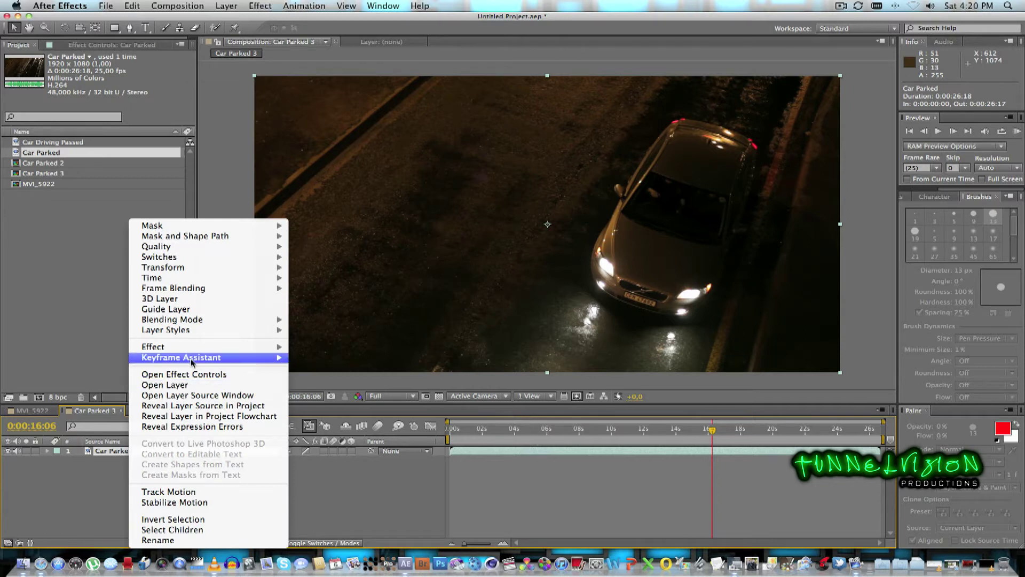
pyautogui.moveTo(170, 277)
pyautogui.click(340, 309)
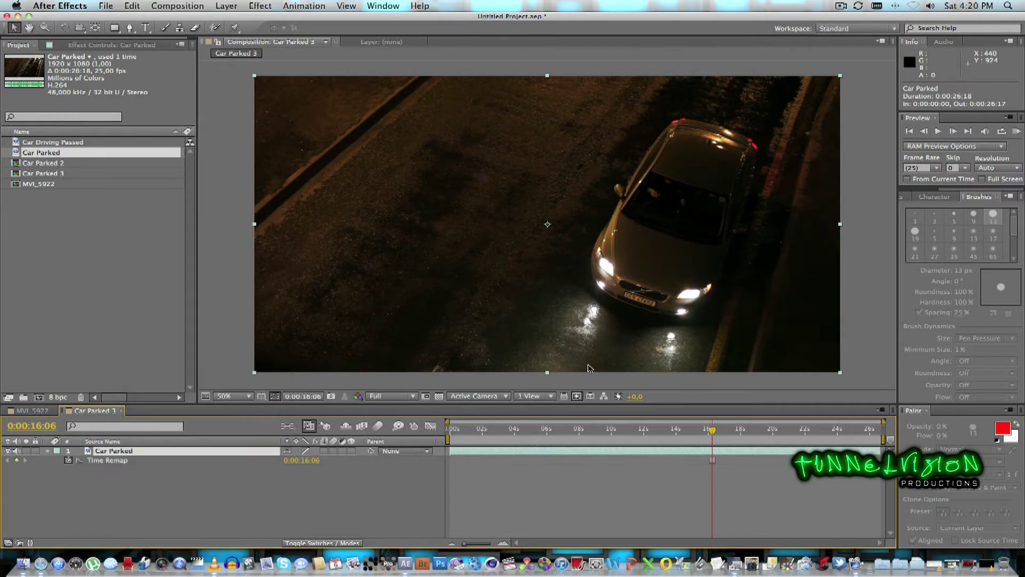
pyautogui.click(129, 29)
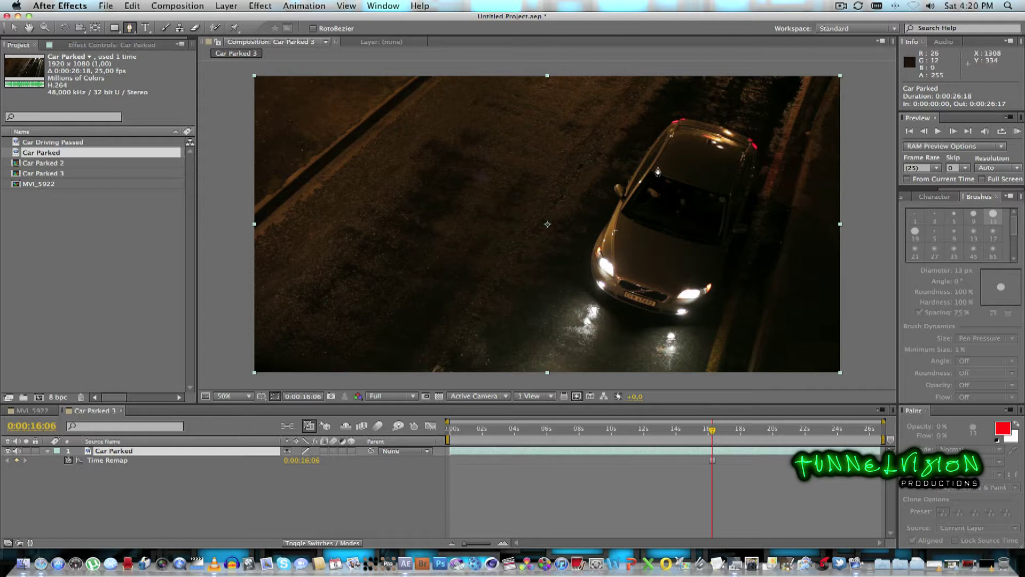
pyautogui.click(665, 130)
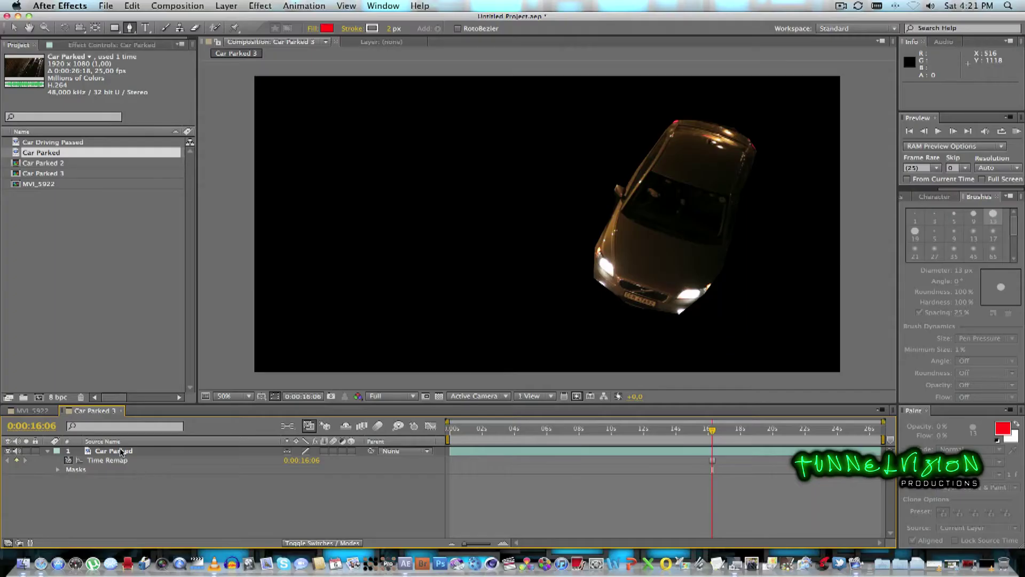
# - Select the Car Parked layer now masked as Mask 1 around the car
pyautogui.click(121, 452)
# - Give the car's Mask 1 a 10-pixel feather and collapse the layer
pyautogui.press('u')
pyautogui.press('m')
pyautogui.press('m')
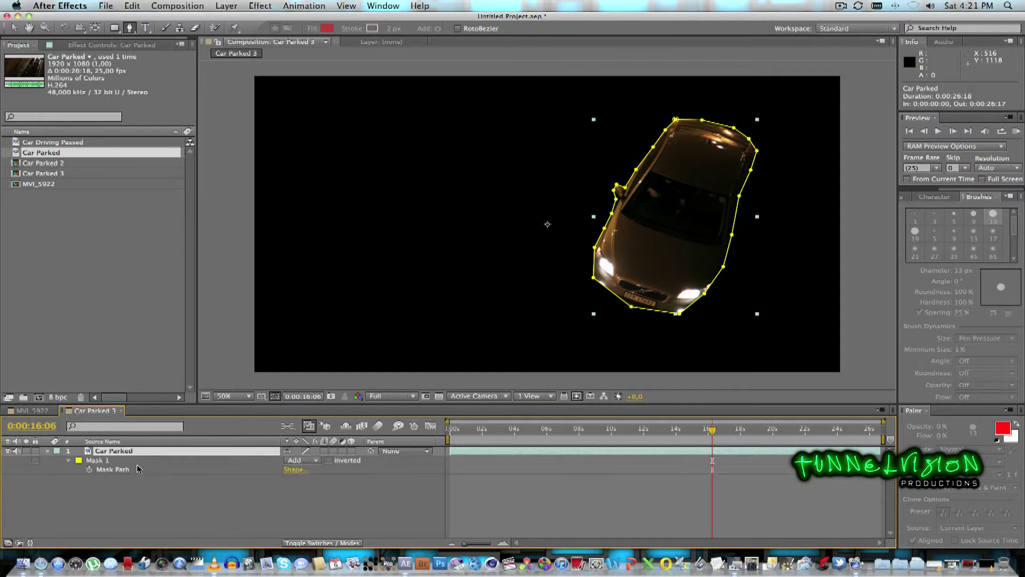
pyautogui.write('1')
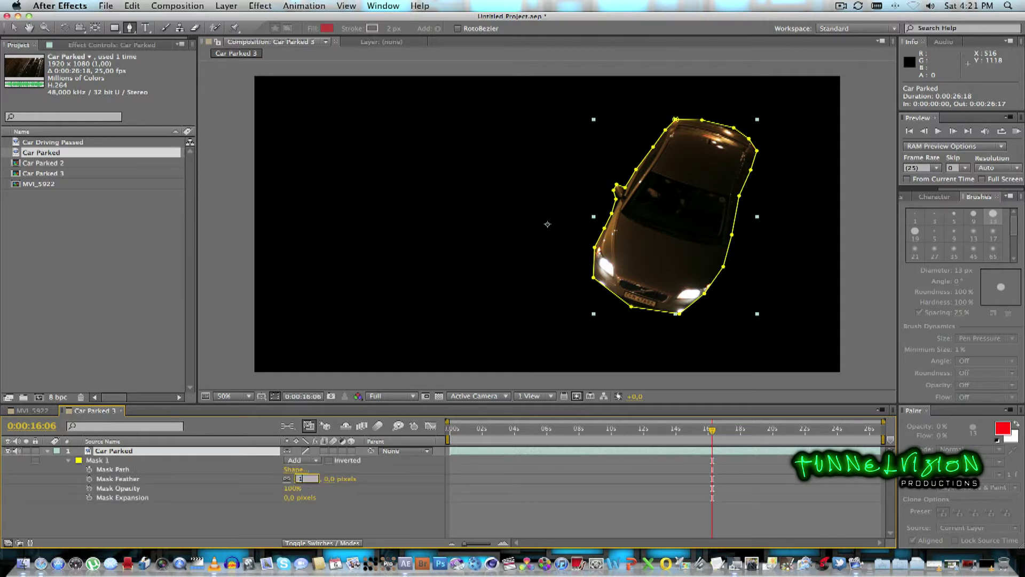
pyautogui.write('0')
pyautogui.press('Return')
pyautogui.click(358, 501)
pyautogui.click(46, 454)
# - Place Car Driving Passed footage beneath the parked car and play the composition preview
pyautogui.moveTo(45, 144); pyautogui.dragTo(176, 484)
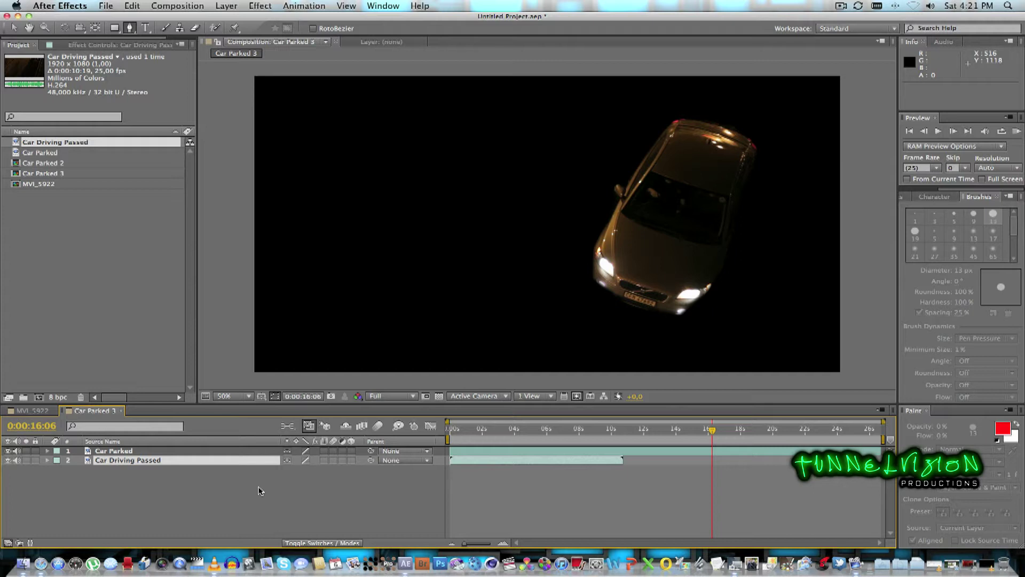
pyautogui.moveTo(725, 435); pyautogui.dragTo(742, 431)
pyautogui.press('space')
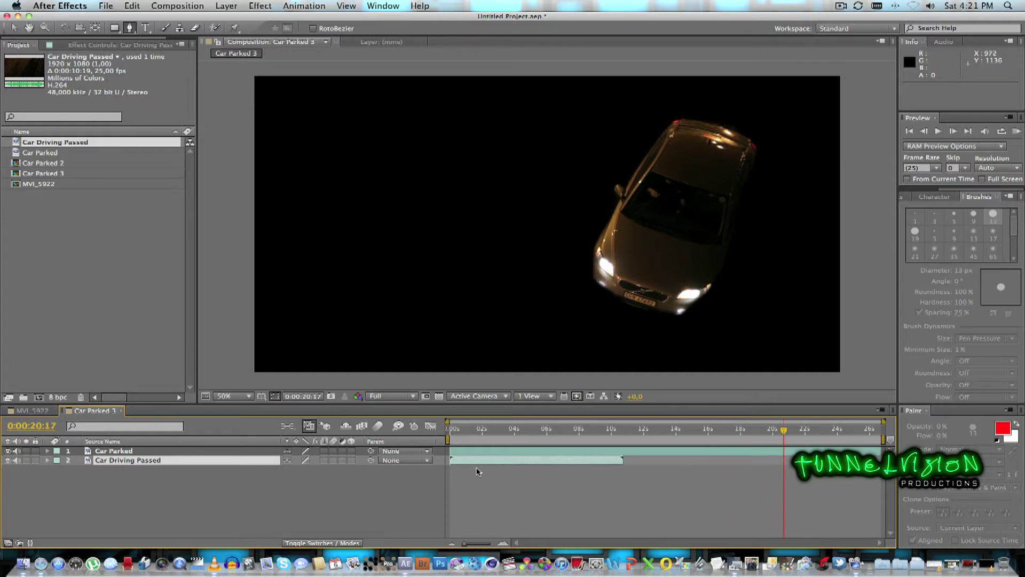
# - Move to about 0:00:07:13, step back one frame, and select the Car Parked layer
pyautogui.moveTo(610, 432); pyautogui.dragTo(572, 428)
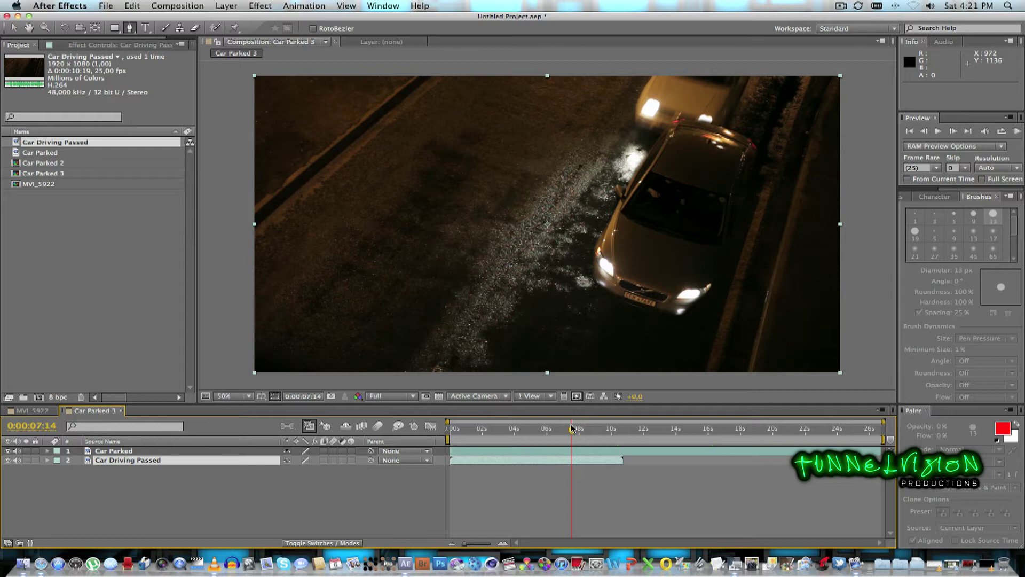
pyautogui.press('pageup')
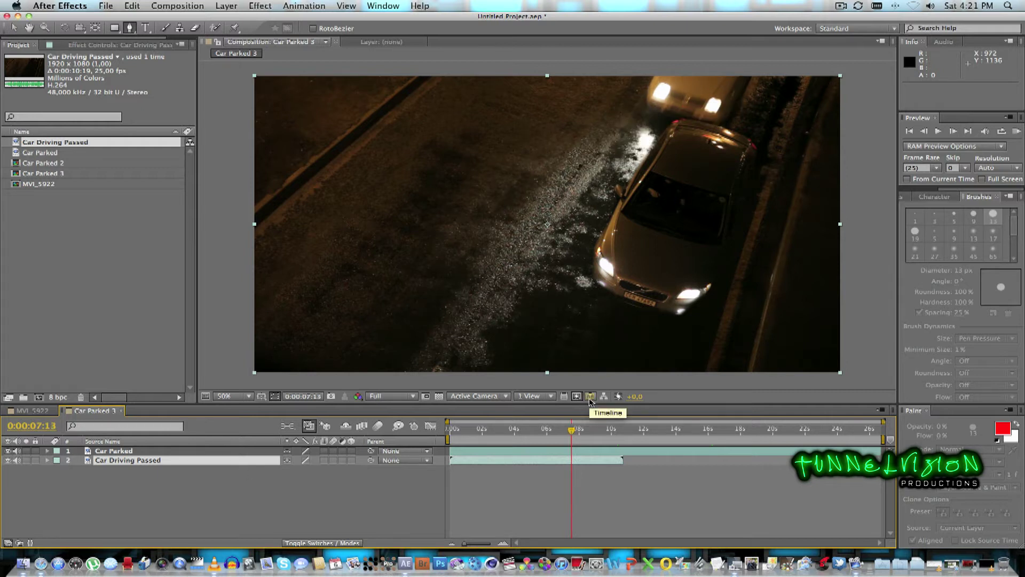
pyautogui.click(191, 468)
pyautogui.click(142, 452)
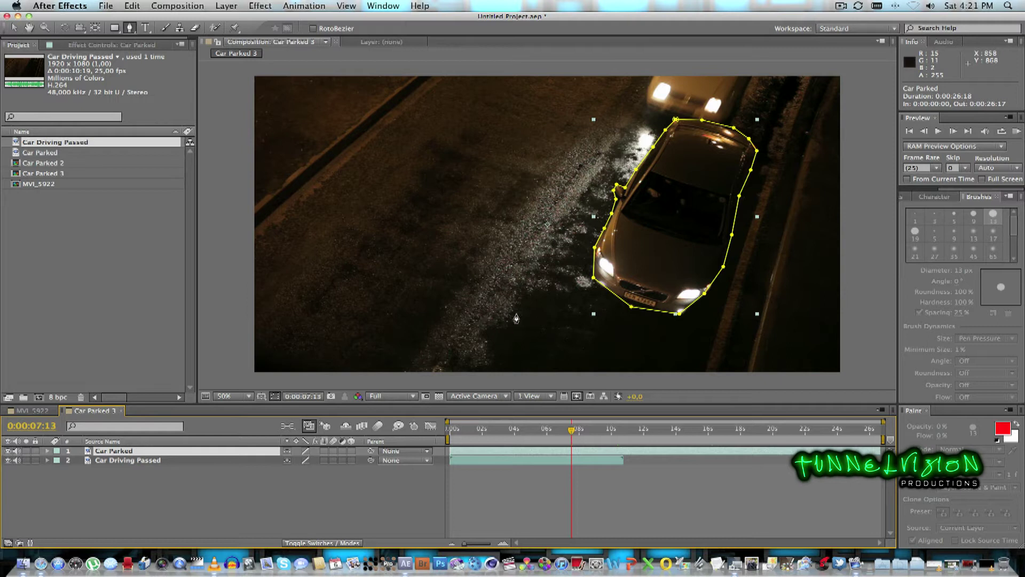
# - Set a Position keyframe on Car Parked at 960,540 at 0:00:07:12
pyautogui.press('p')
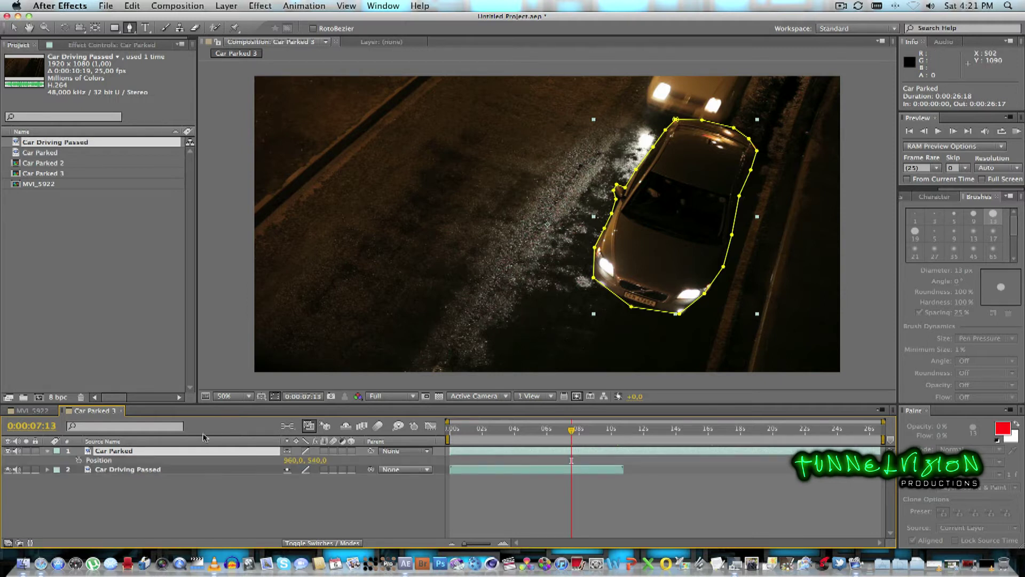
pyautogui.click(79, 460)
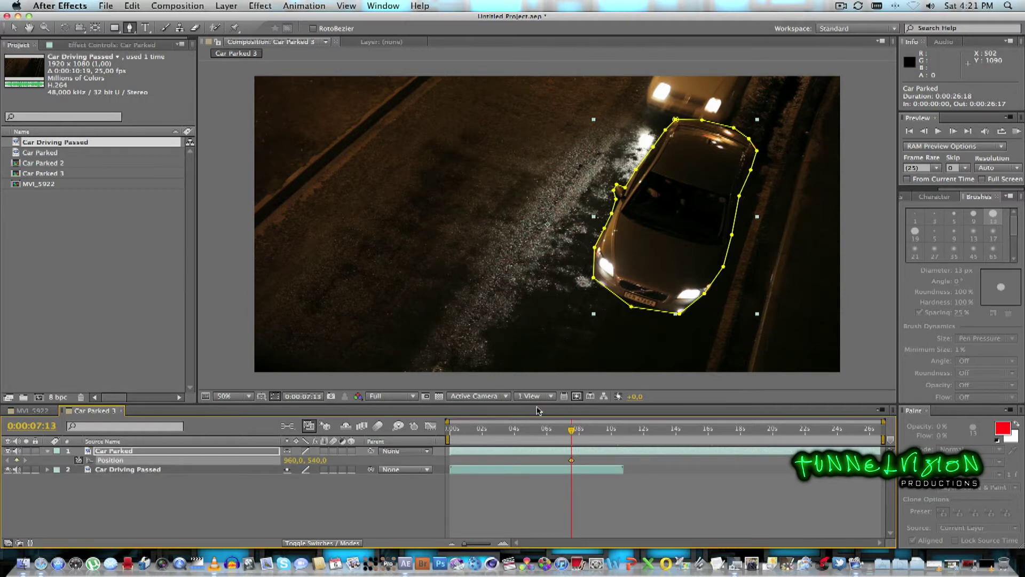
pyautogui.press('space')
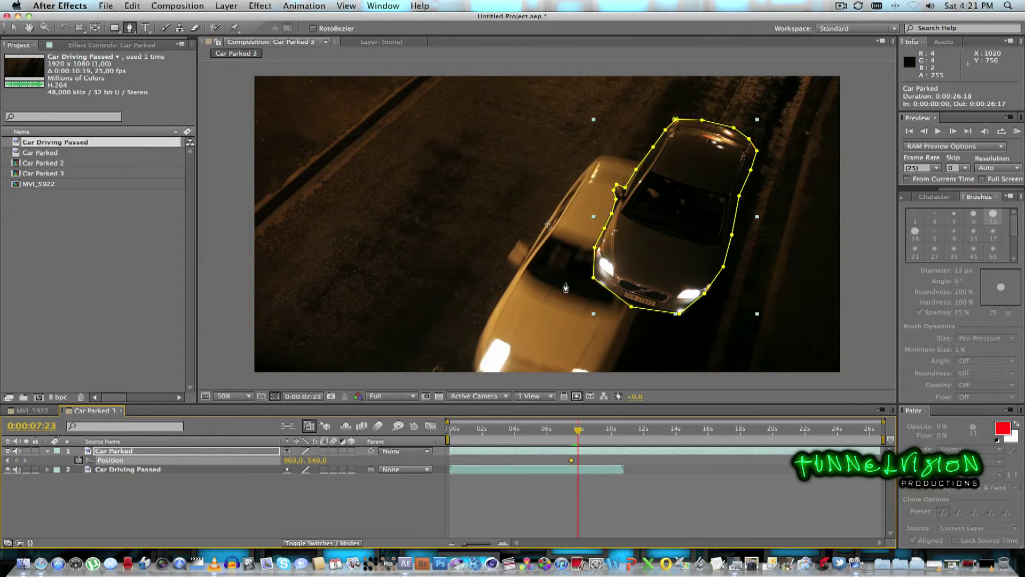
# - Drag the parked car down-left off-frame to 356,1548 for the second Position keyframe
pyautogui.press(',')
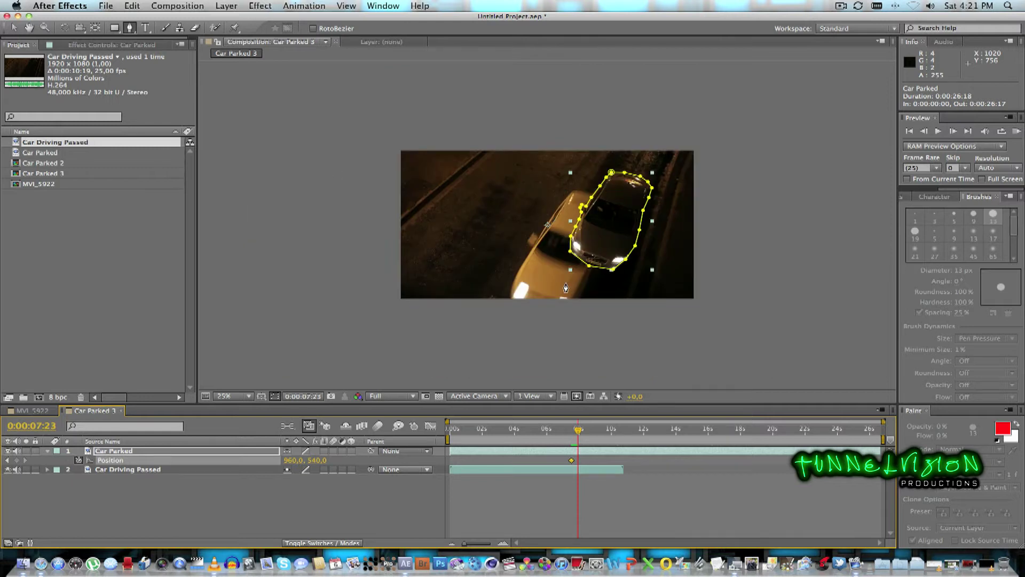
pyautogui.click(14, 28)
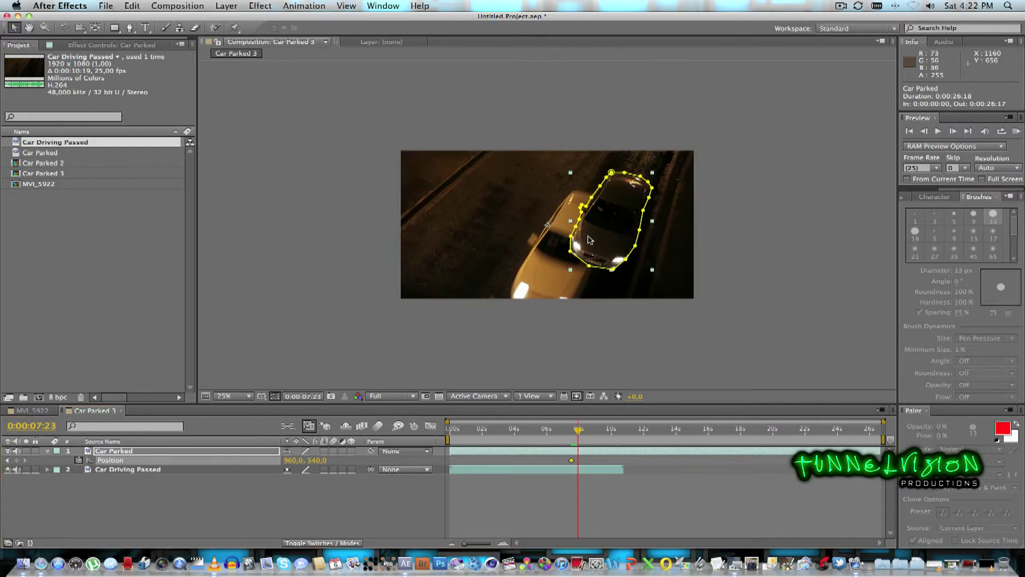
pyautogui.moveTo(590, 240); pyautogui.dragTo(522, 355)
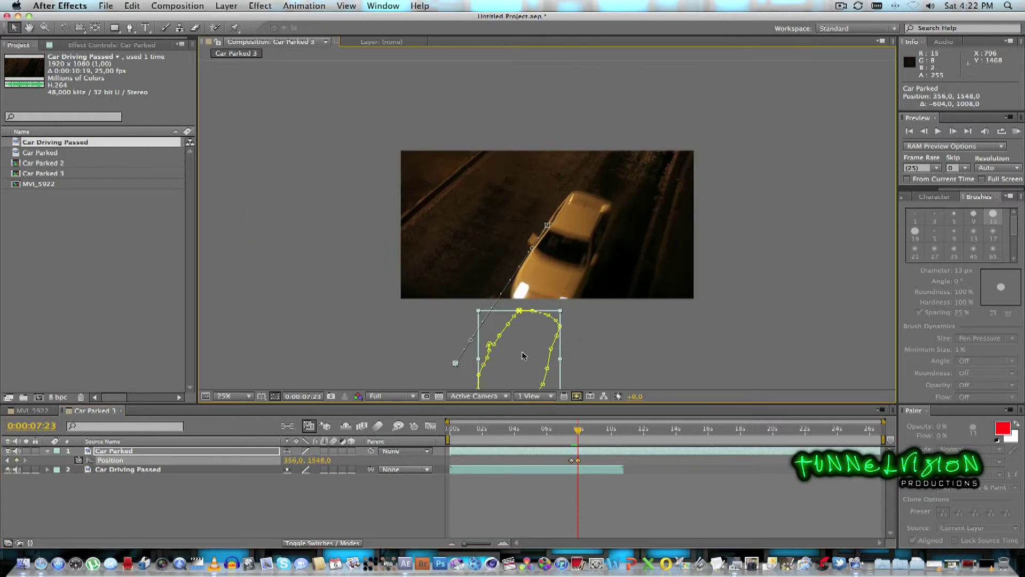
pyautogui.click(572, 431)
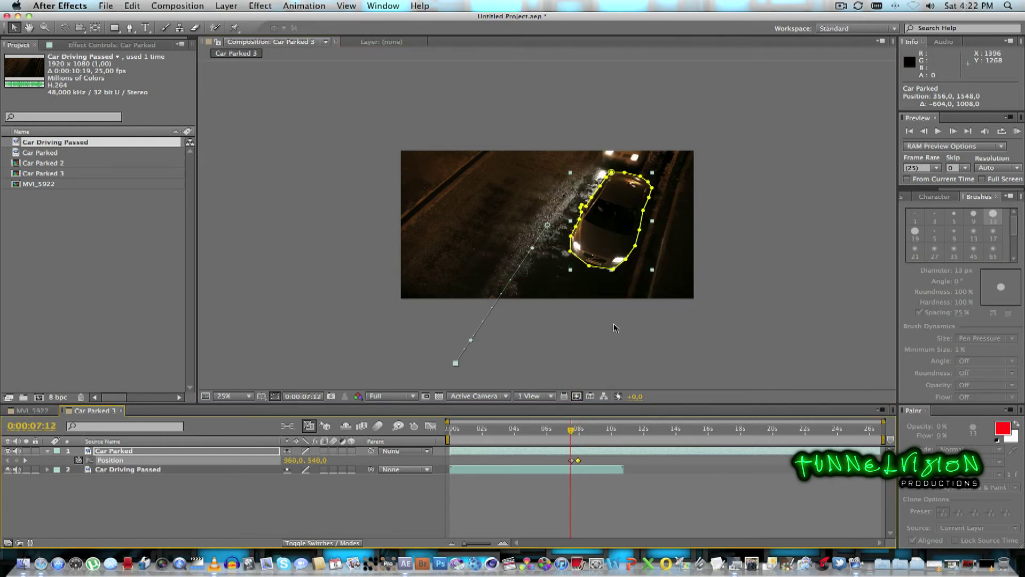
pyautogui.press('/')
pyautogui.press(',')
pyautogui.press(',')
pyautogui.press(',')
pyautogui.press(',')
pyautogui.press('.')
# - Preview the car being shoved down-left at the 0:00:07:15 impact and zoom the timeline into the keyframes
pyautogui.click(338, 481)
pyautogui.press('space')
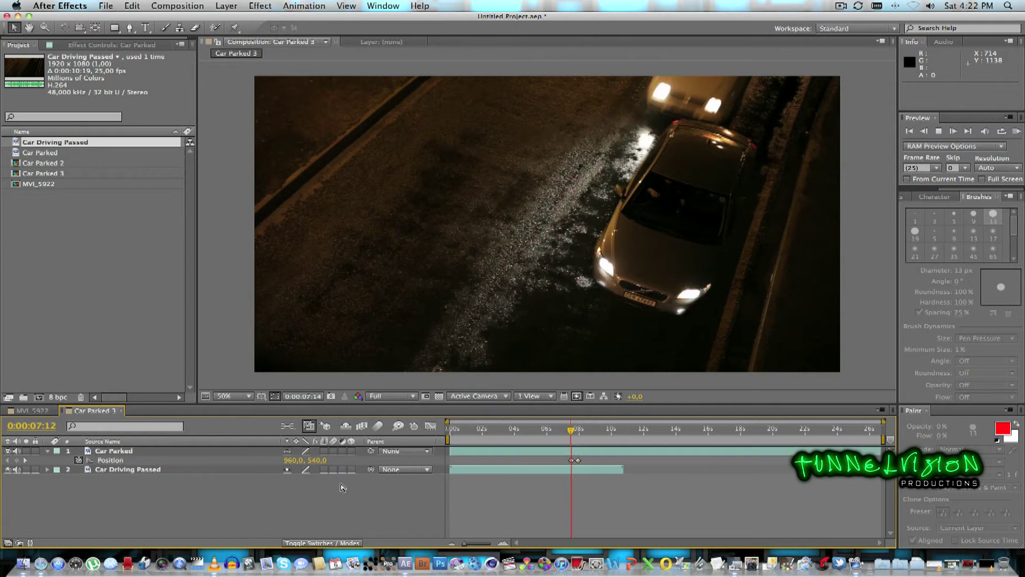
pyautogui.click(563, 432)
pyautogui.press('space')
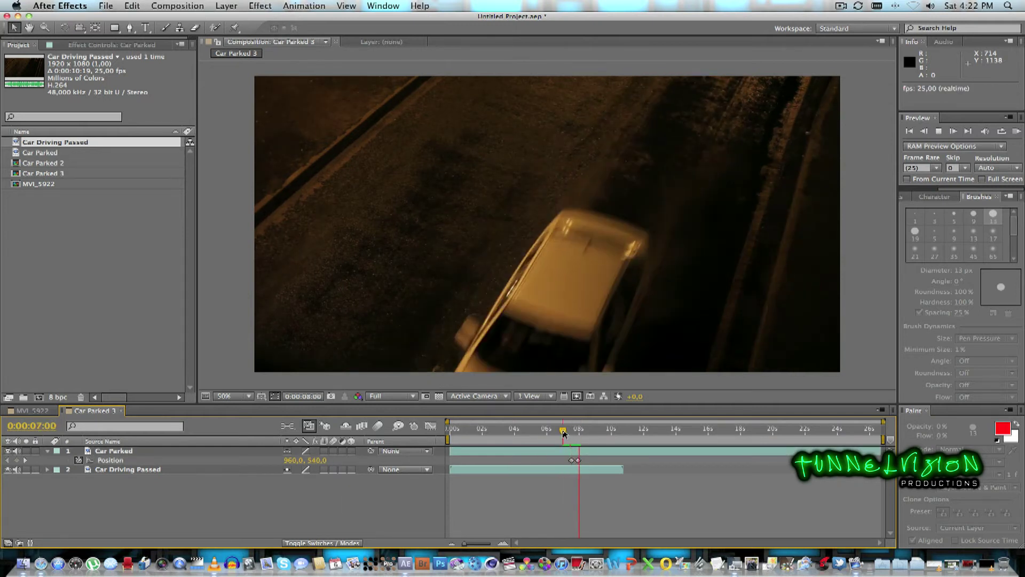
pyautogui.press('space')
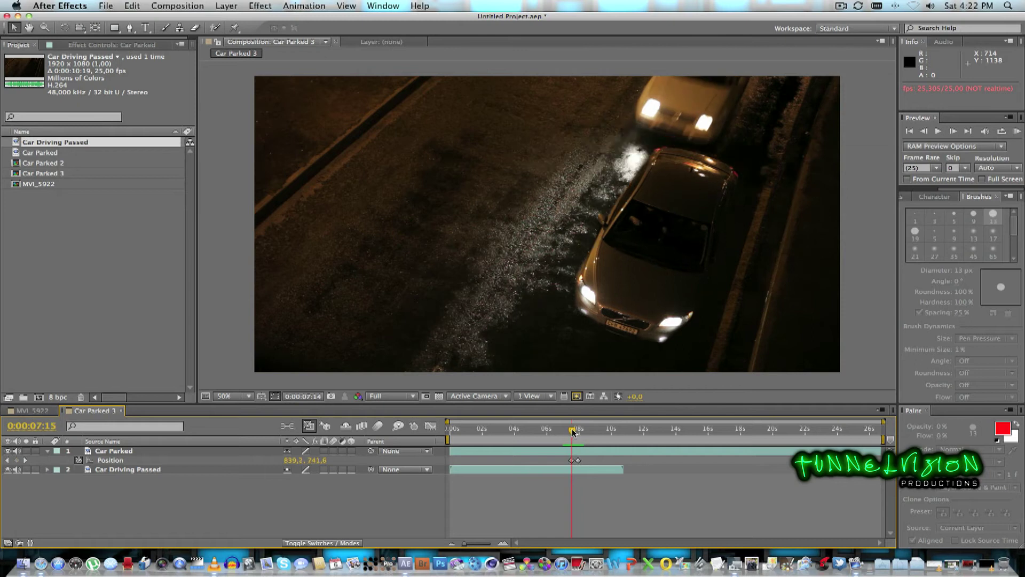
pyautogui.moveTo(574, 431); pyautogui.dragTo(572, 431)
pyautogui.moveTo(465, 544); pyautogui.dragTo(483, 544)
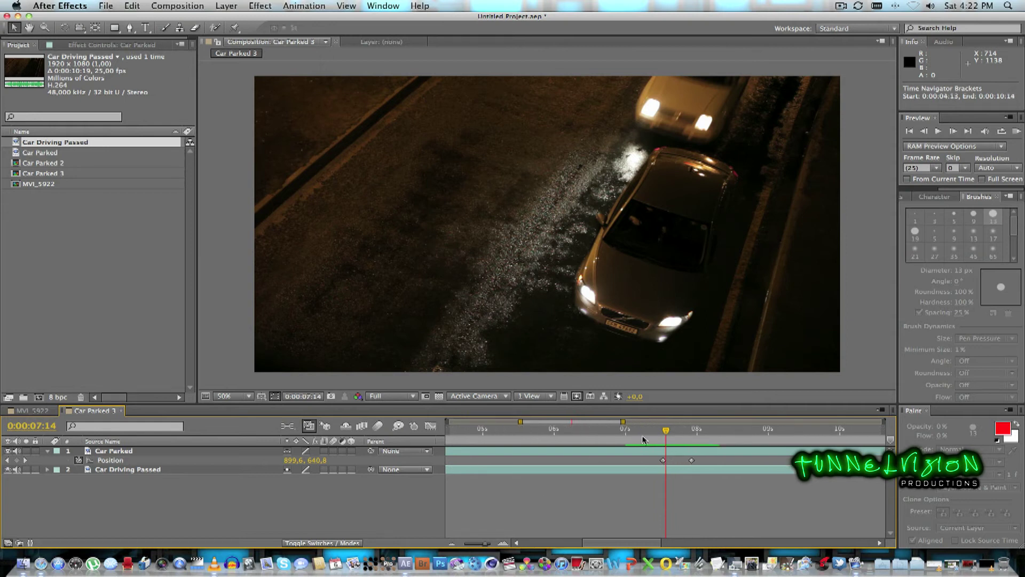
pyautogui.moveTo(666, 431)
pyautogui.mouseDown()
pyautogui.moveTo(682, 431)
pyautogui.moveTo(668, 431)
pyautogui.mouseUp()
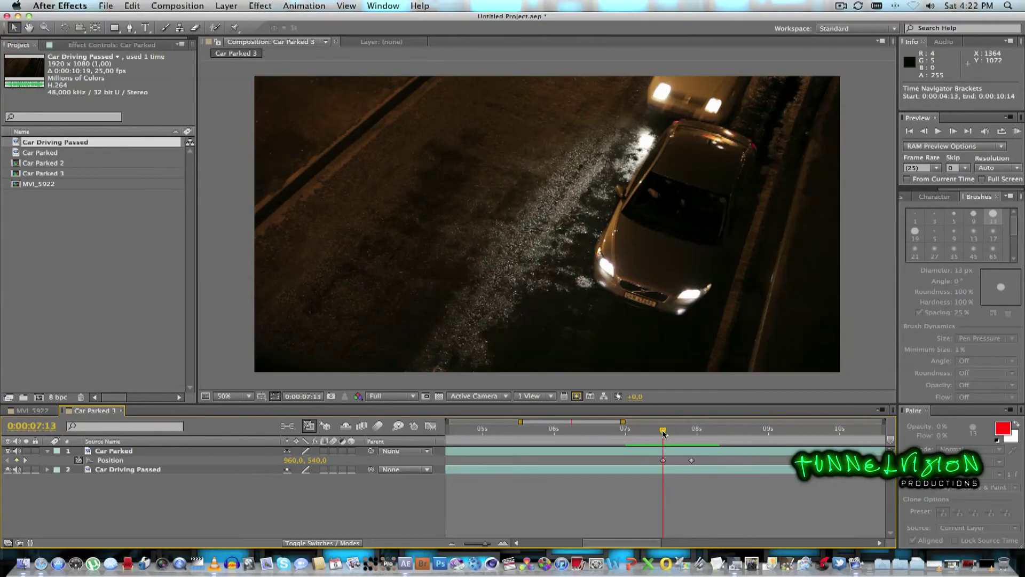
pyautogui.moveTo(663, 431); pyautogui.dragTo(666, 432)
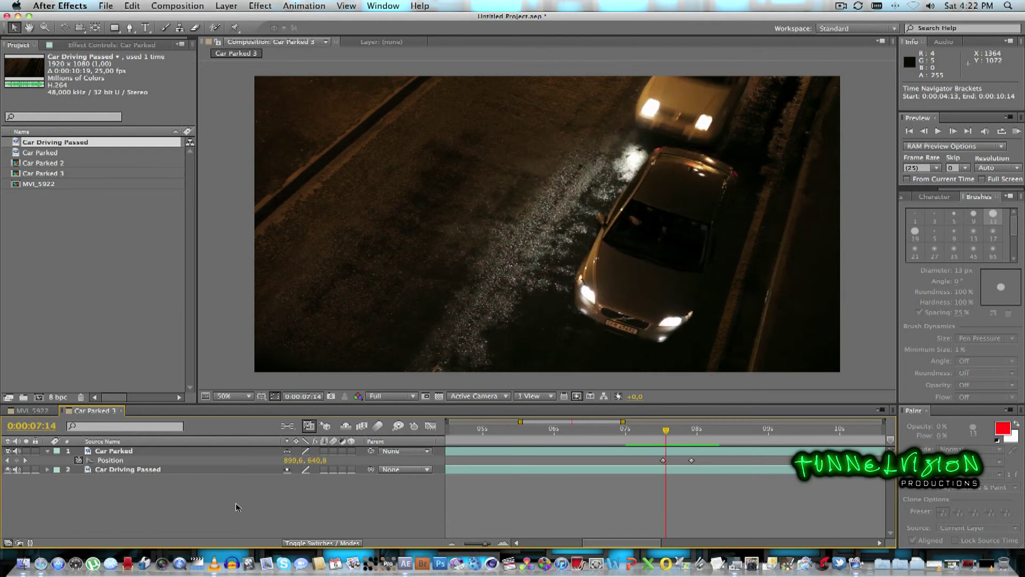
# - Keyframe Car Parked's Rotation from 0° at 7:13 to 27.6° at 7:23
pyautogui.click(662, 432)
pyautogui.click(116, 453)
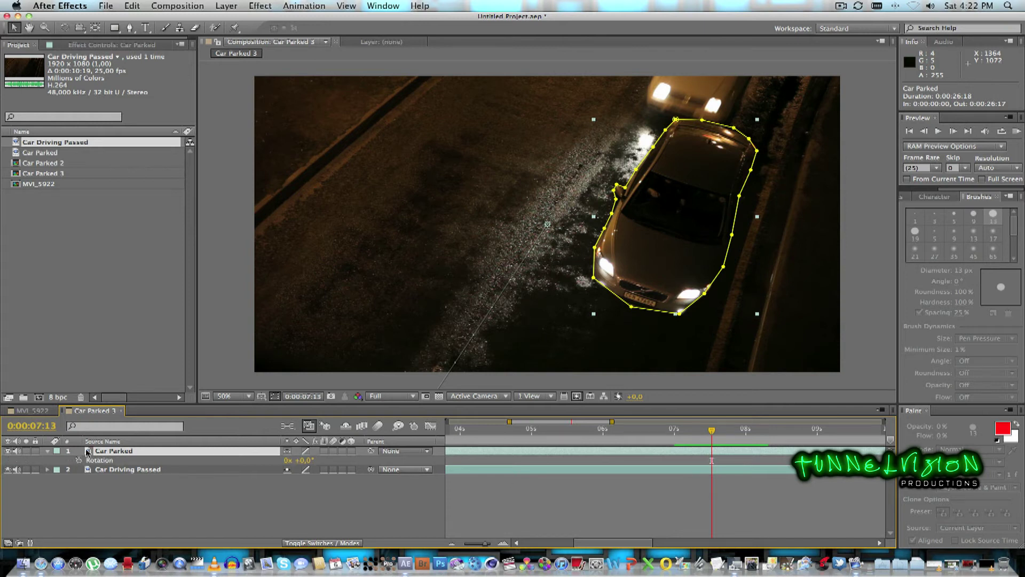
pyautogui.click(79, 461)
pyautogui.press('space')
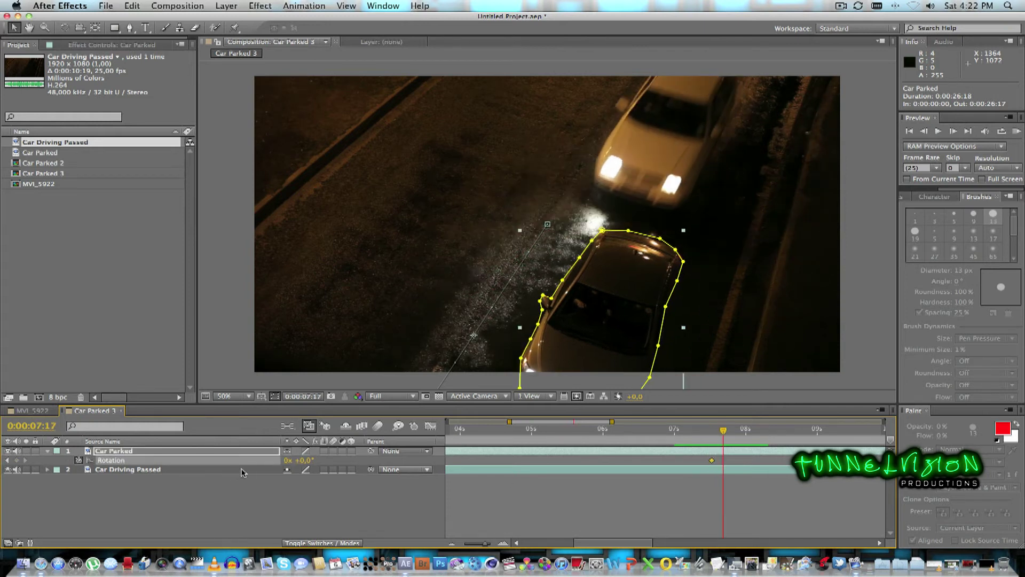
pyautogui.press(',')
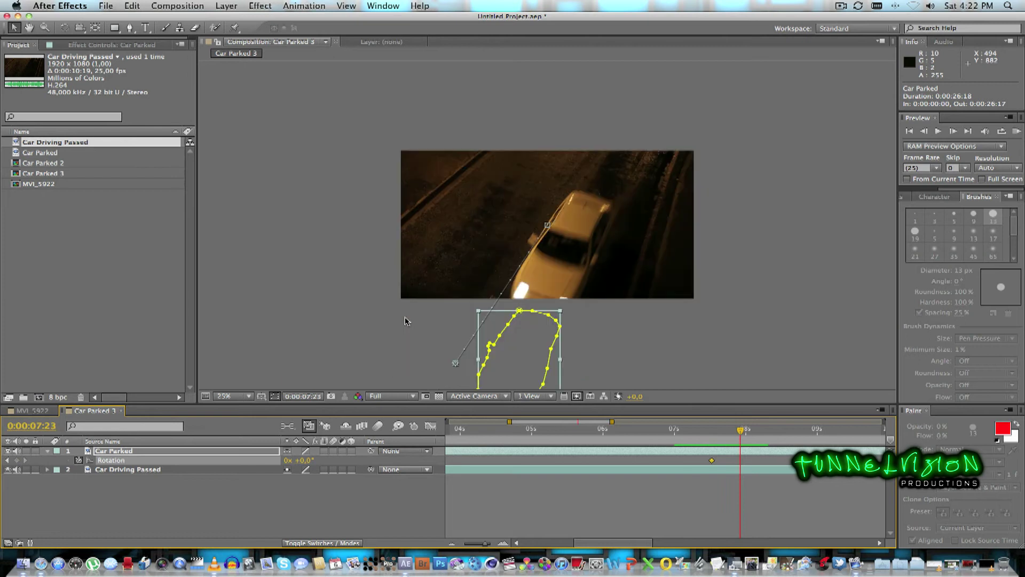
pyautogui.click(62, 30)
pyautogui.moveTo(565, 317); pyautogui.dragTo(653, 374)
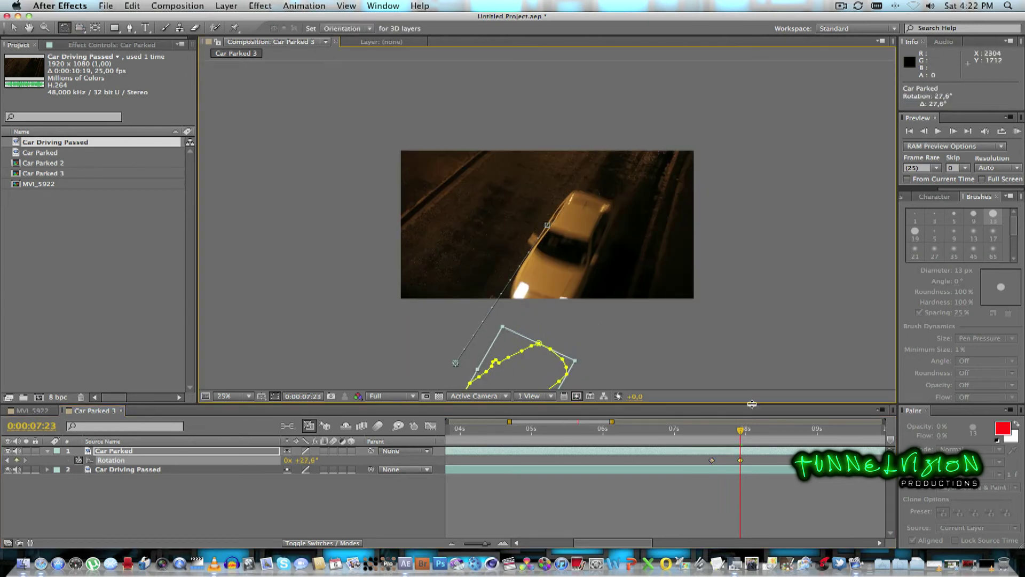
# - Preview the spinning knock-away at 50% zoom, looping from about 7:08
pyautogui.click(708, 428)
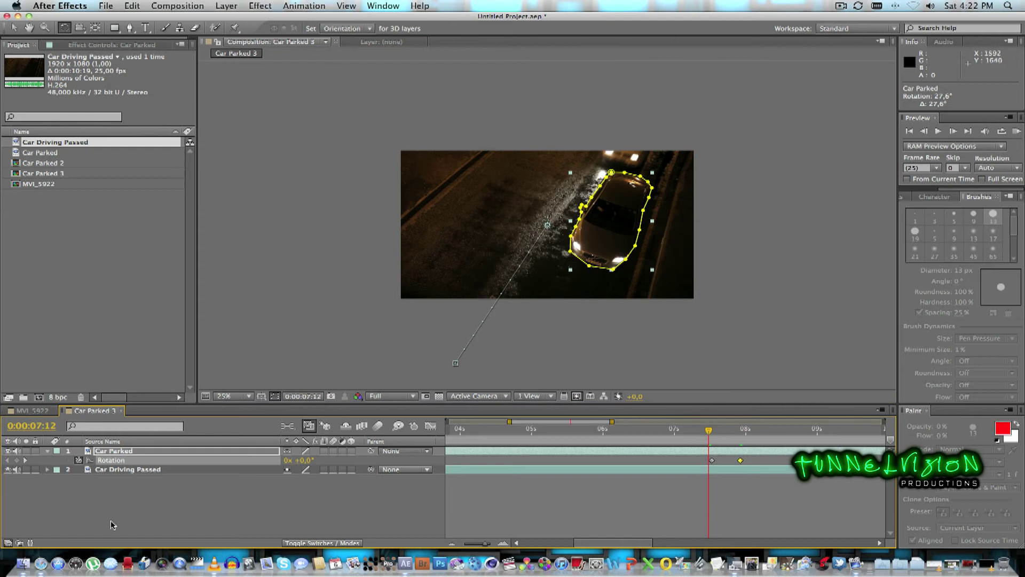
pyautogui.click(112, 525)
pyautogui.press('.')
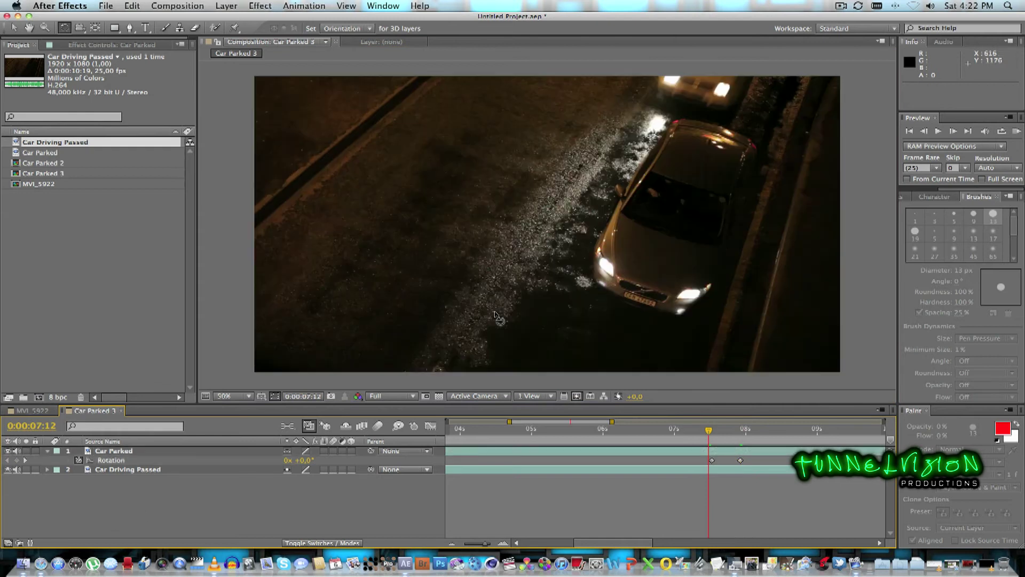
pyautogui.press('space')
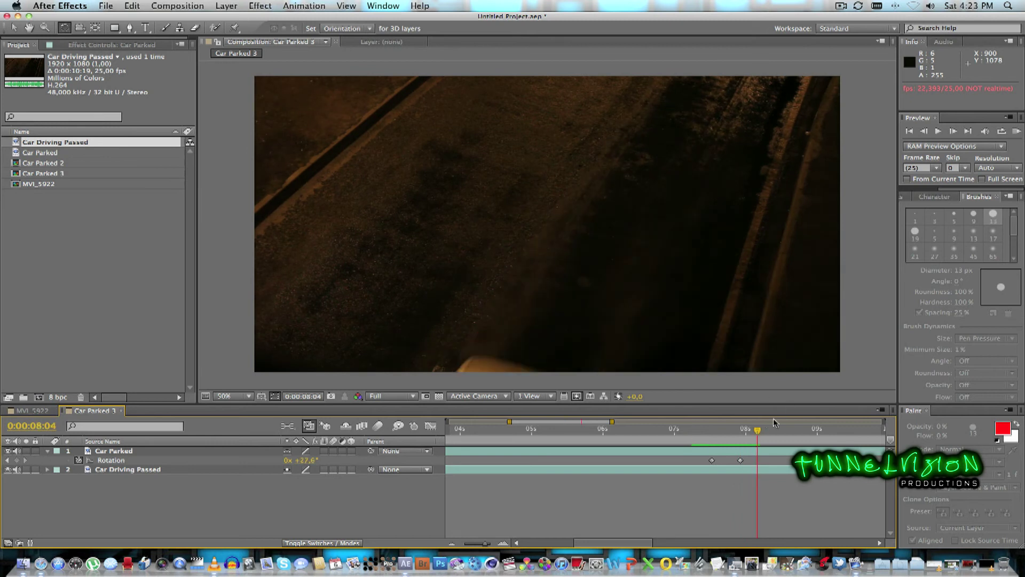
pyautogui.click(701, 434)
pyautogui.click(700, 434)
pyautogui.click(697, 434)
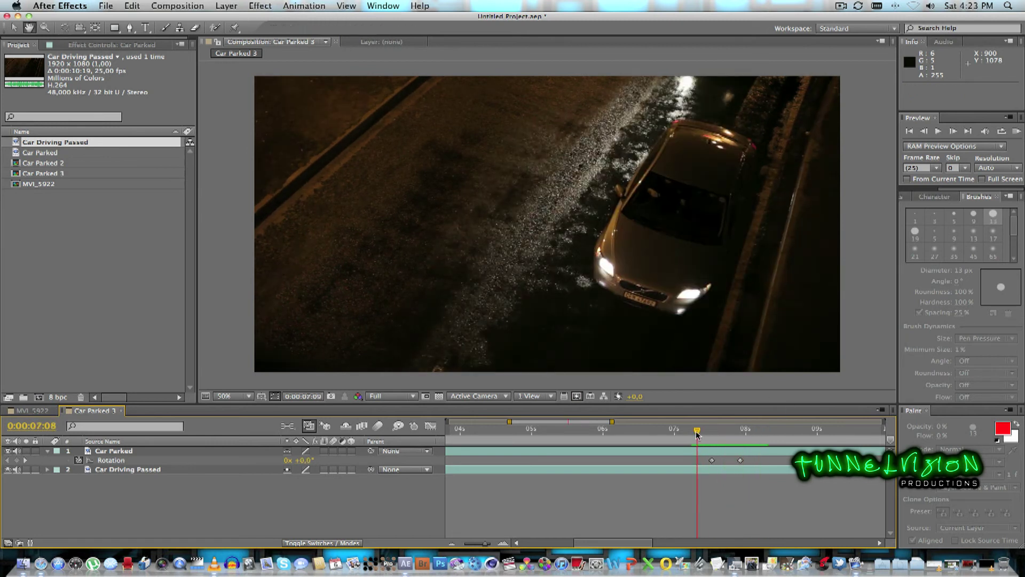
pyautogui.click(697, 434)
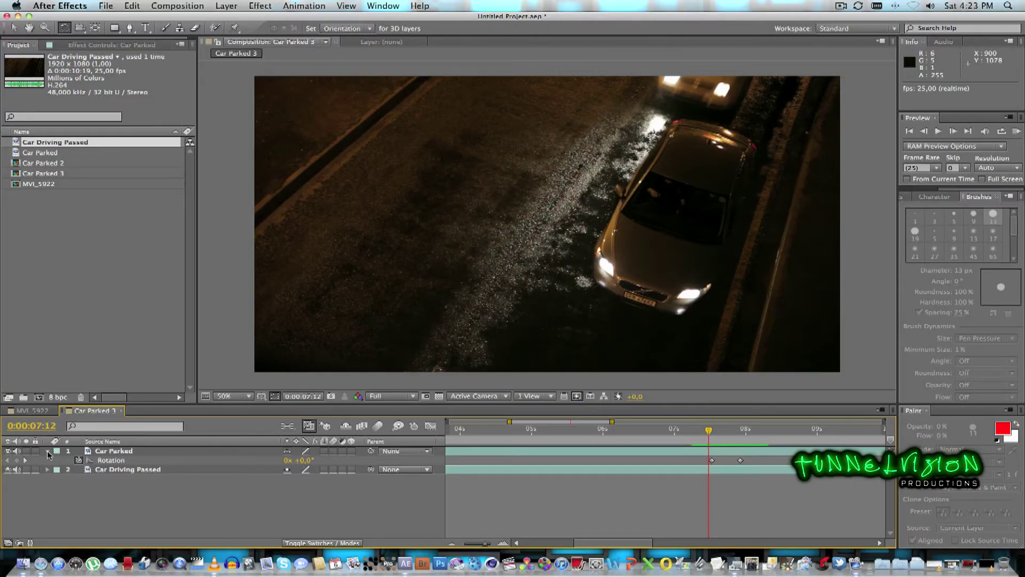
# - Enable the Motion Blur switch on the Car Parked layer
pyautogui.click(48, 452)
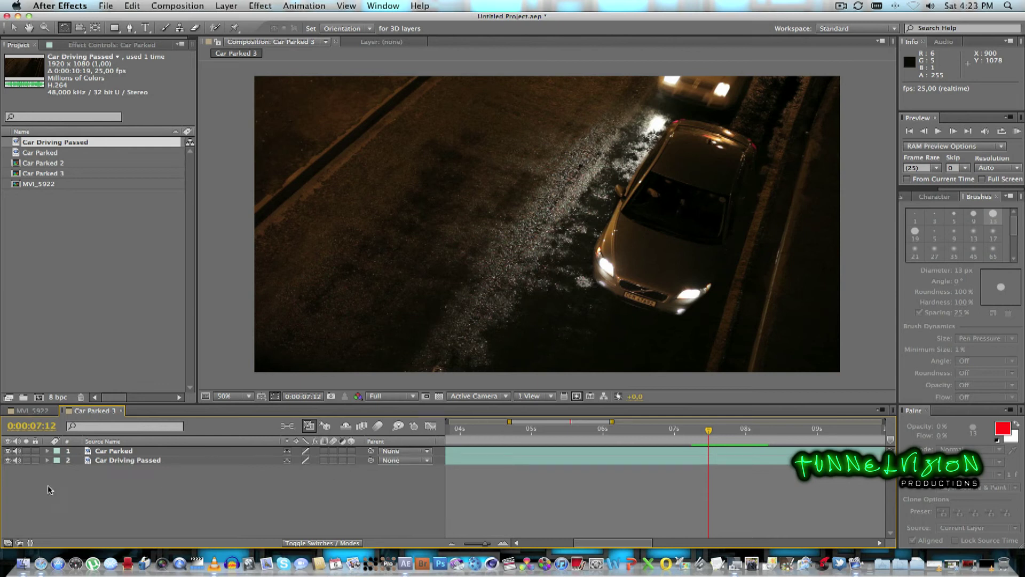
pyautogui.click(121, 453)
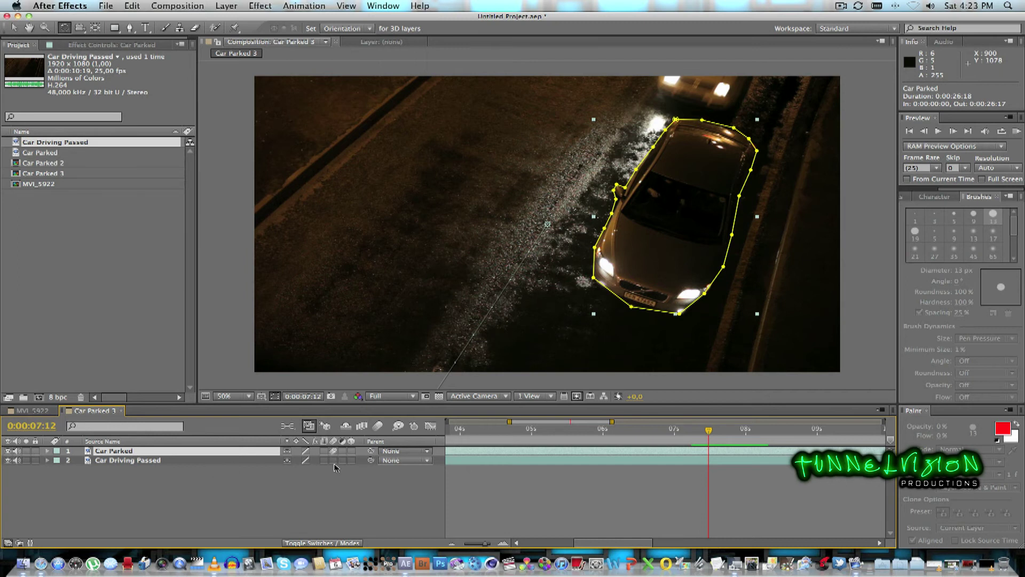
pyautogui.click(378, 426)
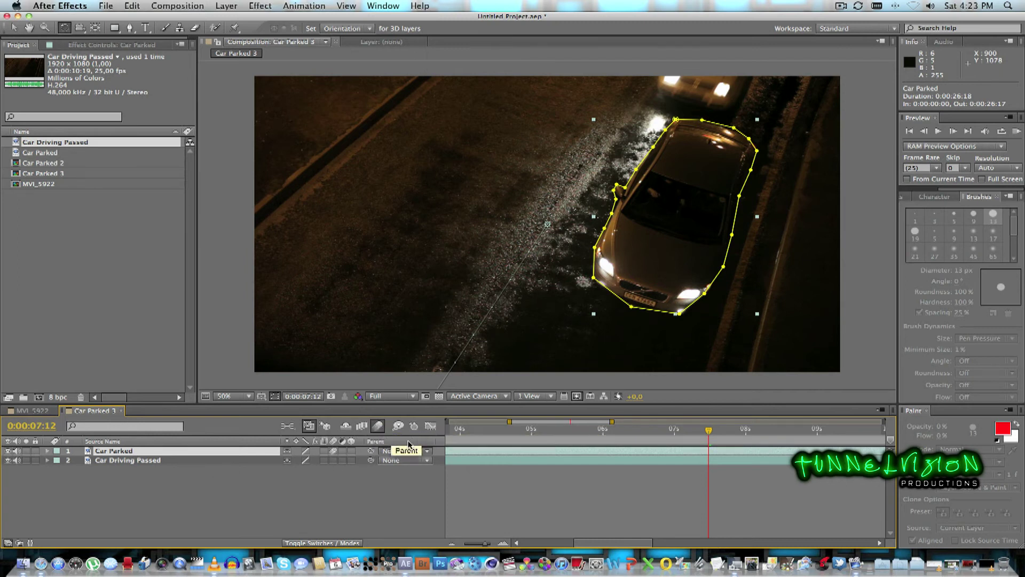
# - Preview the motion-blurred collision, scrubbing between 7:05 and 7:09
pyautogui.moveTo(713, 431); pyautogui.dragTo(683, 435)
pyautogui.click(358, 482)
pyautogui.press('space')
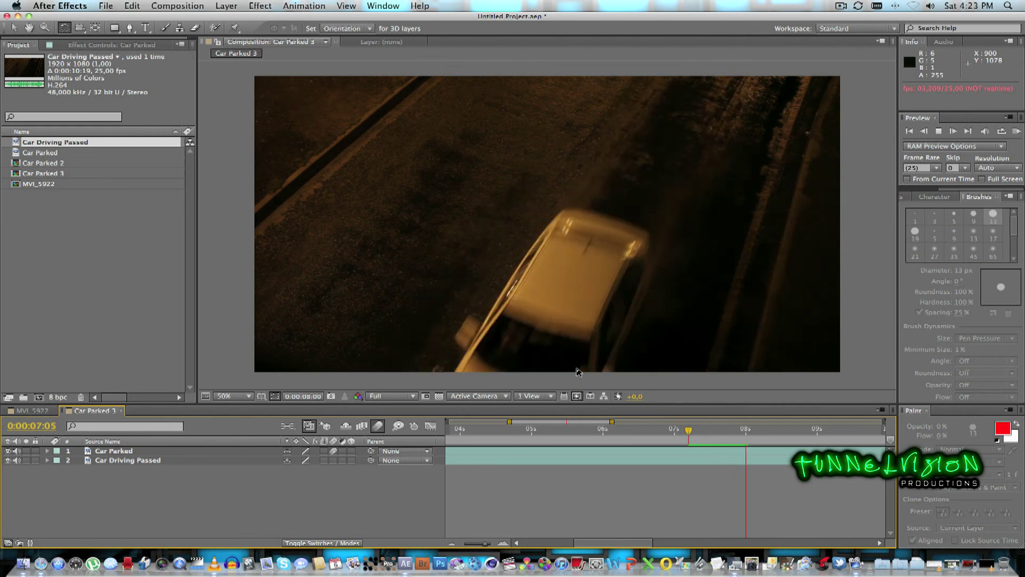
pyautogui.click(700, 432)
pyautogui.moveTo(700, 431); pyautogui.dragTo(723, 431)
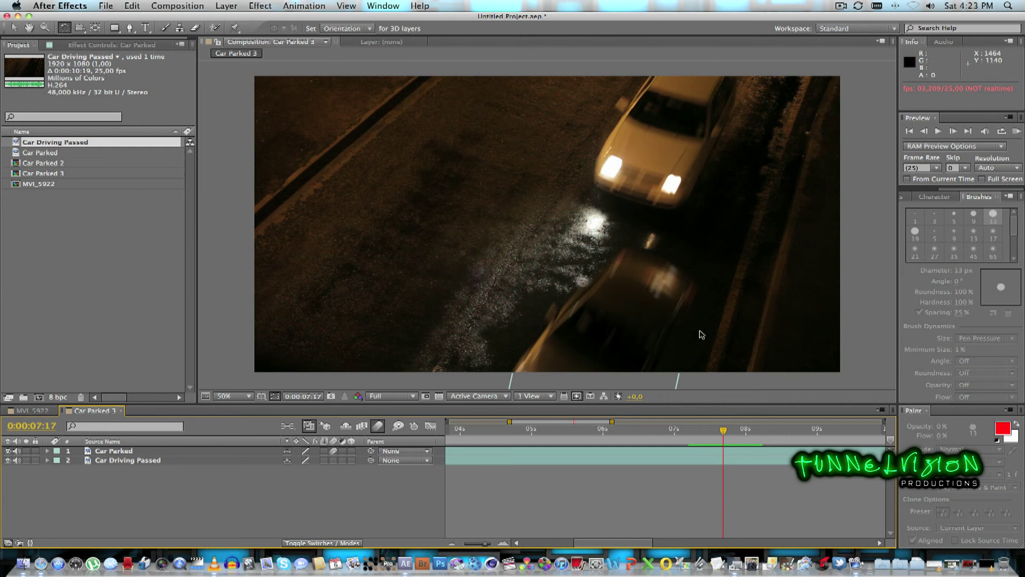
pyautogui.moveTo(706, 430); pyautogui.dragTo(695, 433)
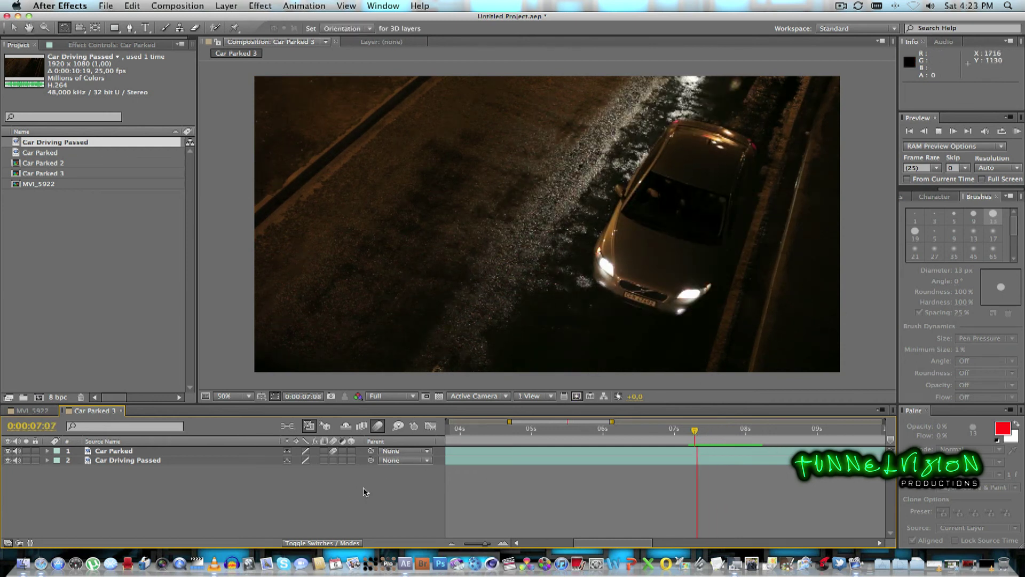